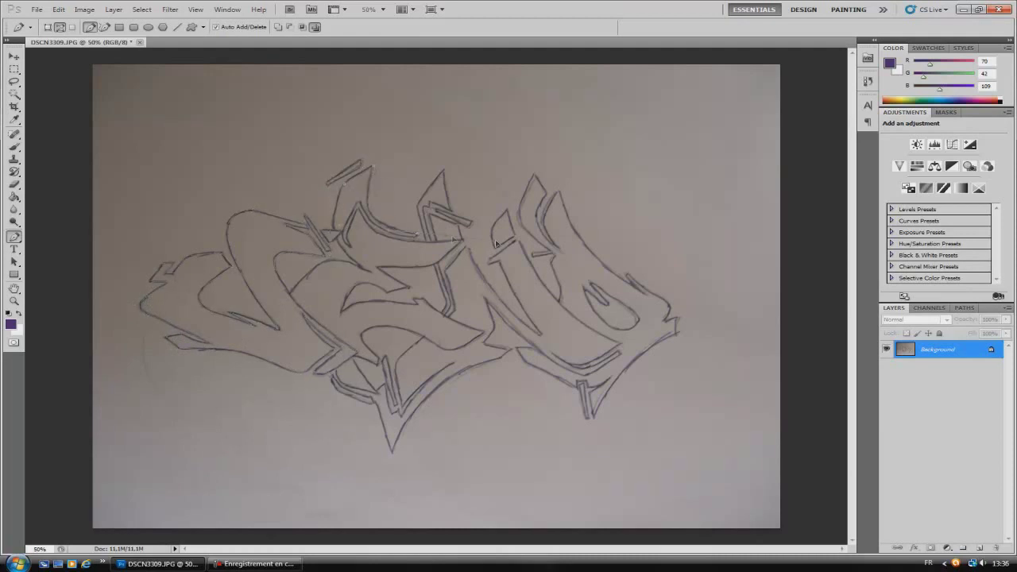
Check path options on two traced letter outlines, dismissing each menu without choosing
right_click(343, 248)
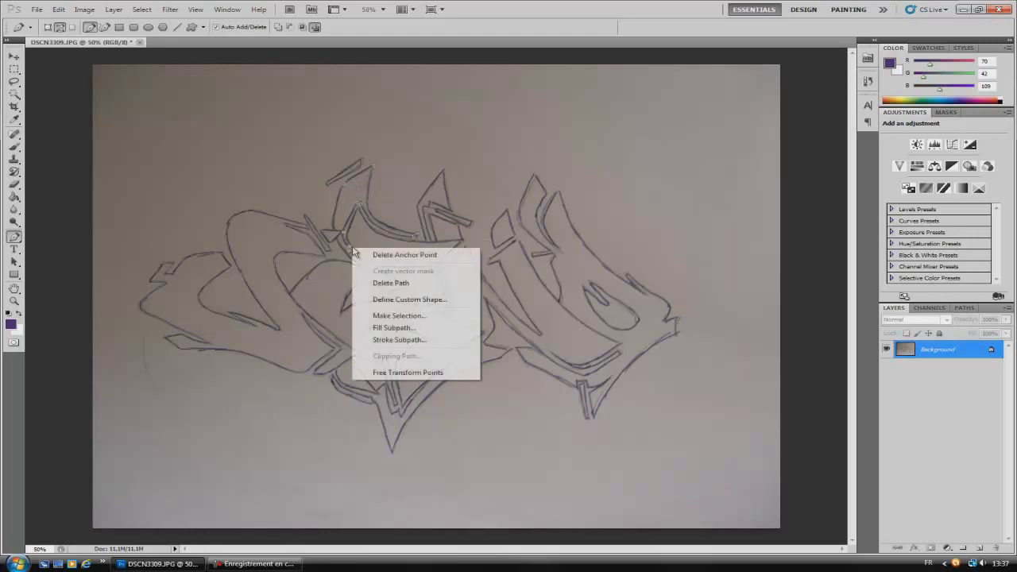
key(Escape)
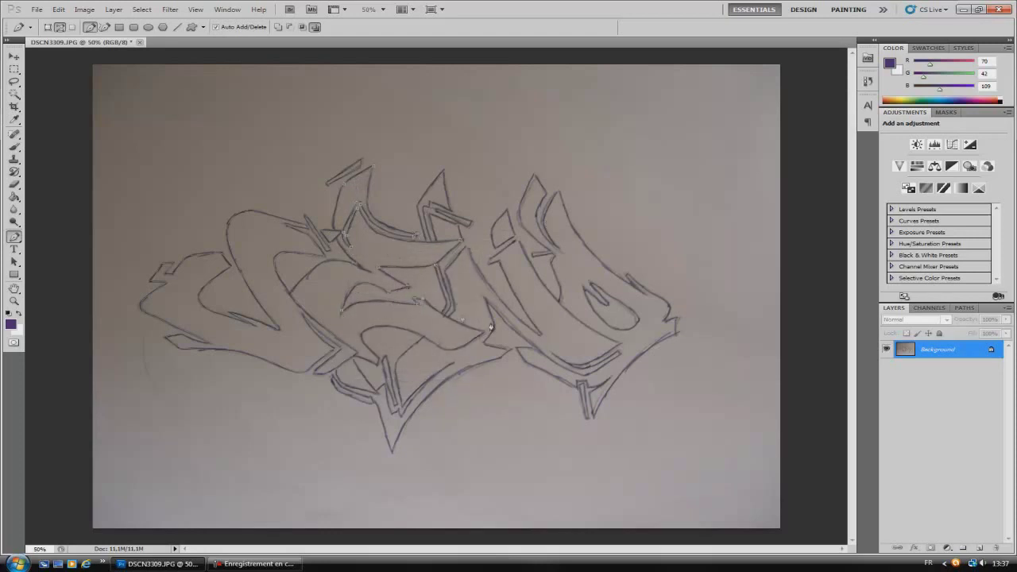
right_click(378, 360)
key(Escape)
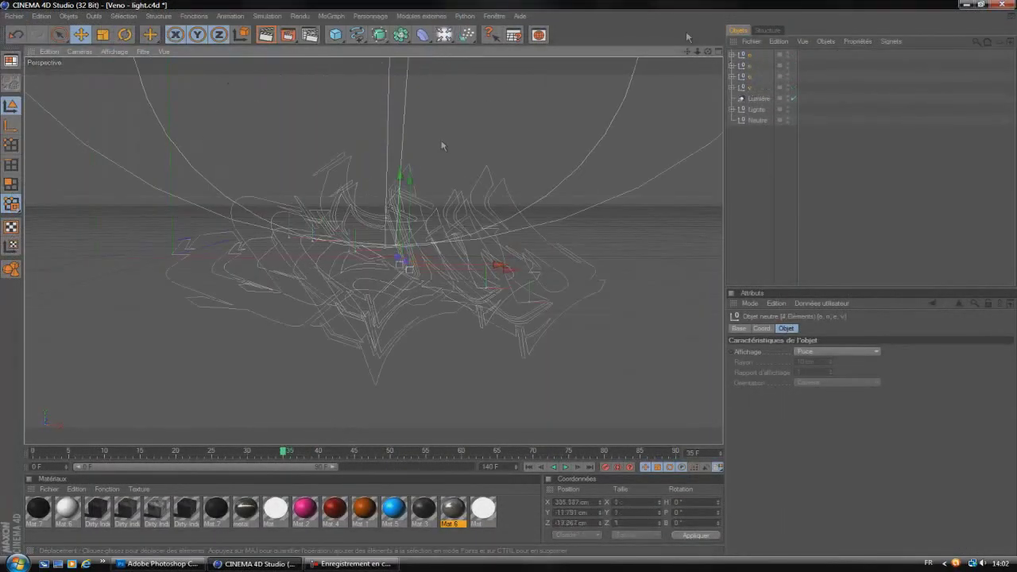
Place the traced letter splines inside Extrusion NURBS objects
click(386, 37)
click(386, 37)
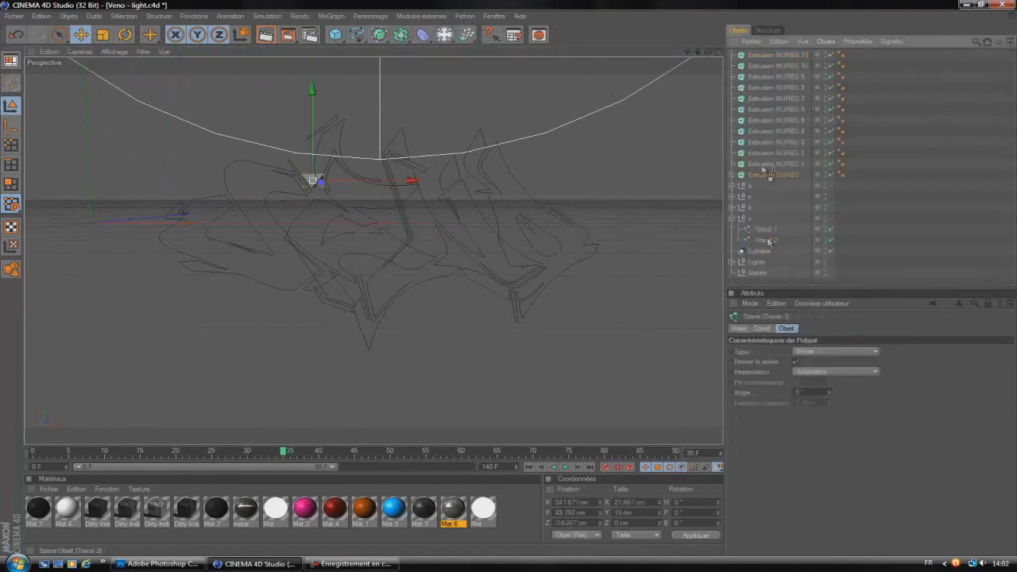
mouse_move(763, 229)
mouse_down()
mouse_move(768, 239)
mouse_move(775, 76)
mouse_up()
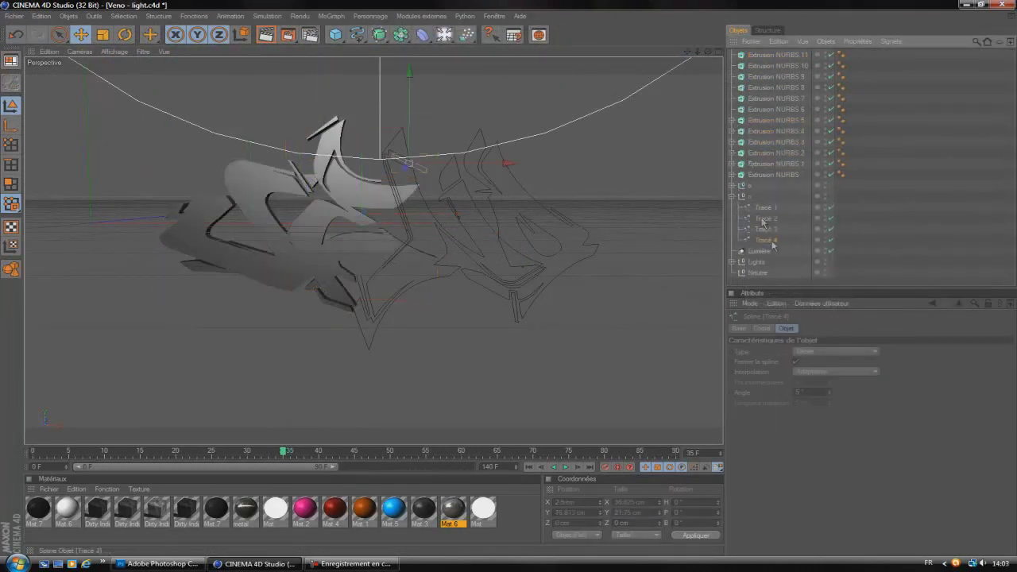
drag(751, 196, 775, 174)
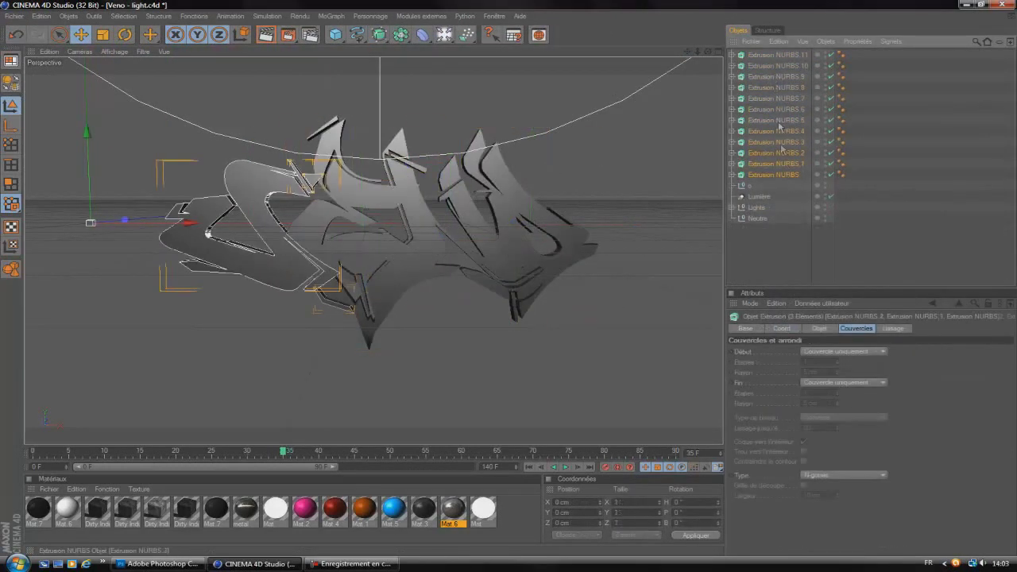
Give the selected letter extrusions Couvercle et biseau caps of 0.6 cm and 2 cm
click(775, 55)
shift+click(775, 174)
click(856, 329)
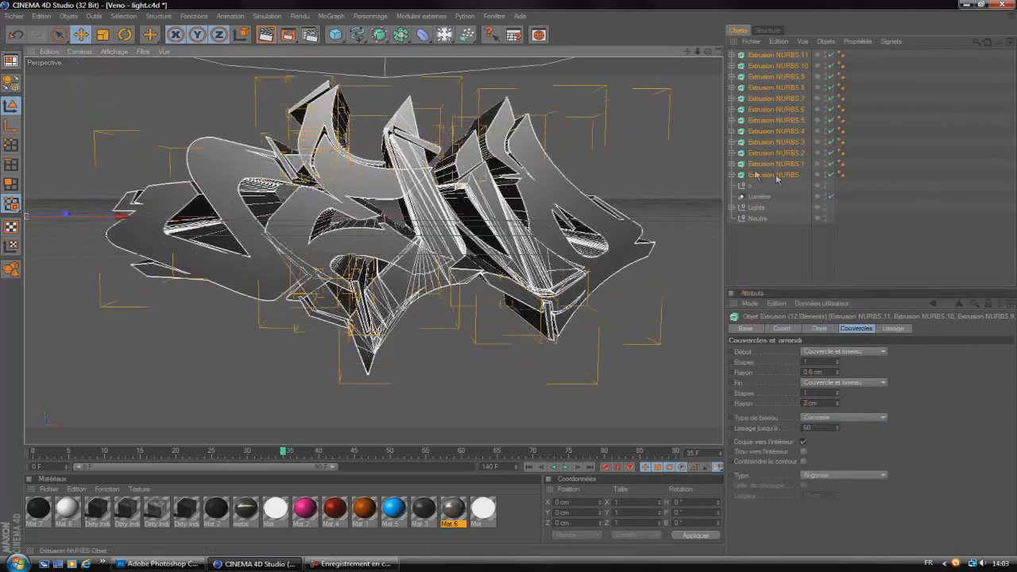
click(775, 54)
shift+click(775, 65)
drag(445, 262, 512, 290)
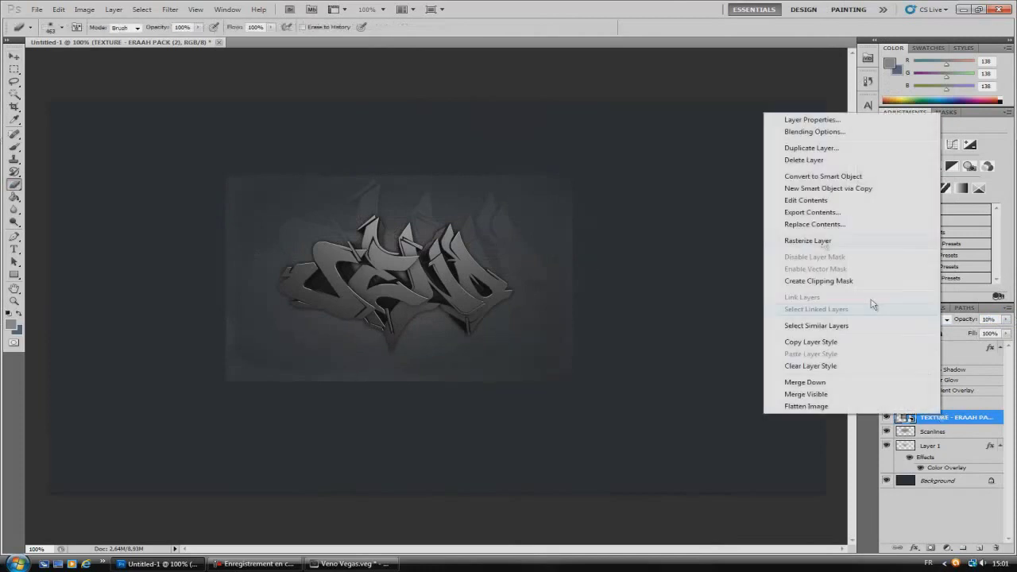
Start a pen path with two anchor points on the graffiti
click(14, 236)
click(307, 329)
click(307, 372)
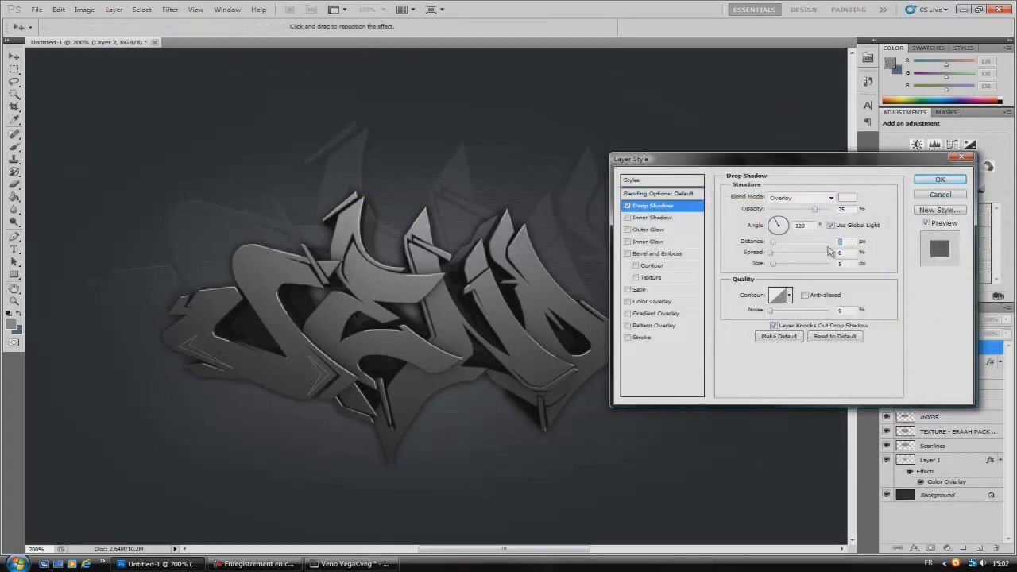
Enable Inner Glow in Overlay mode on Layer 2 and apply the effects
click(648, 241)
click(801, 197)
click(795, 251)
key(Return)
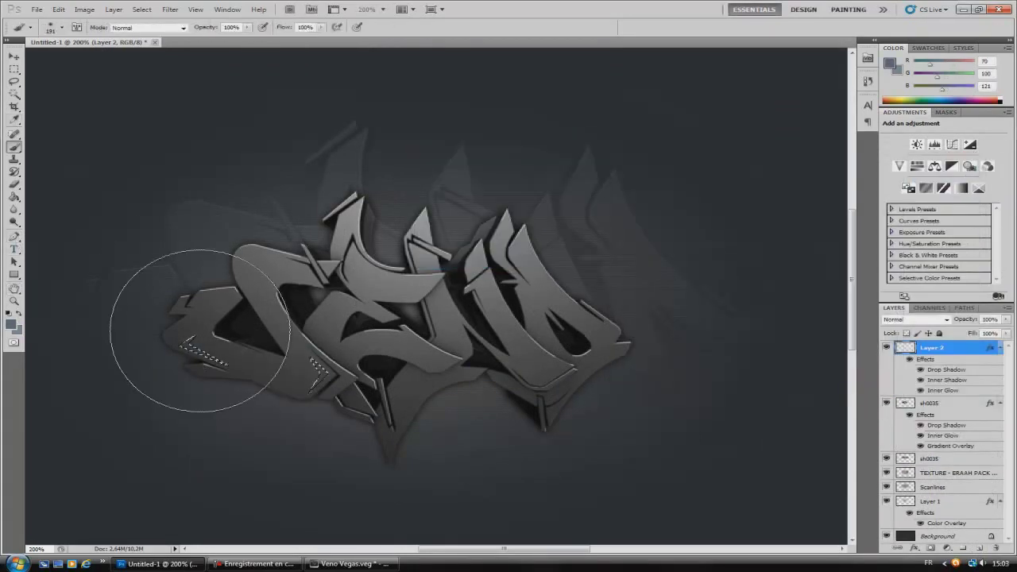
Fill a traced curved accent piece from its path options
click(47, 239)
right_click(417, 283)
click(453, 318)
click(14, 236)
Outline the bottom spike with a pen path and turn it into a selection
click(48, 235)
right_click(356, 237)
click(397, 268)
click(14, 236)
click(48, 236)
click(383, 434)
click(395, 436)
right_click(388, 442)
click(421, 358)
key(Return)
Paint the accent with the brush and trace another accent path in a letter corner
click(14, 186)
click(15, 236)
click(568, 371)
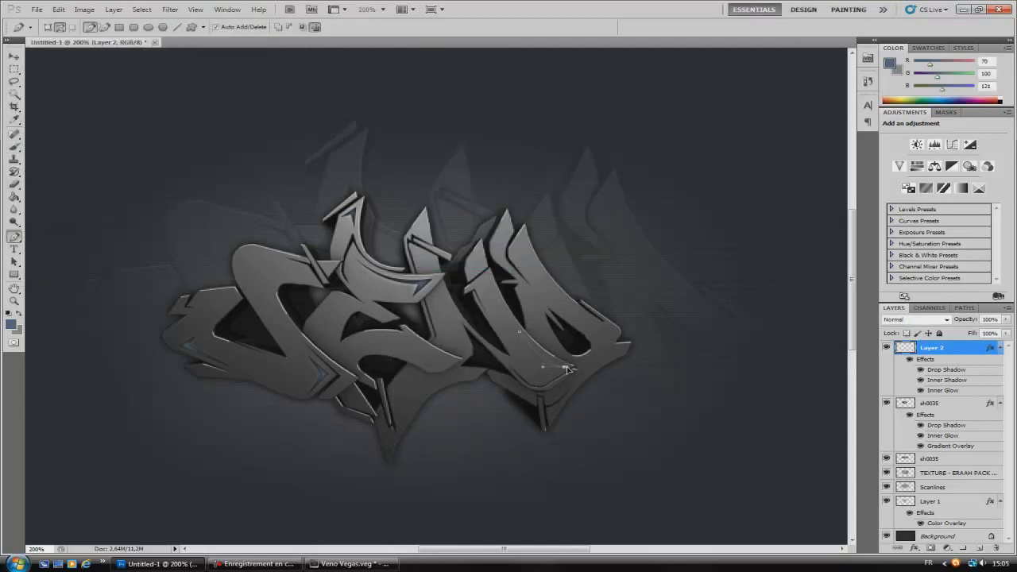
right_click(554, 368)
key(ctrl+plus)
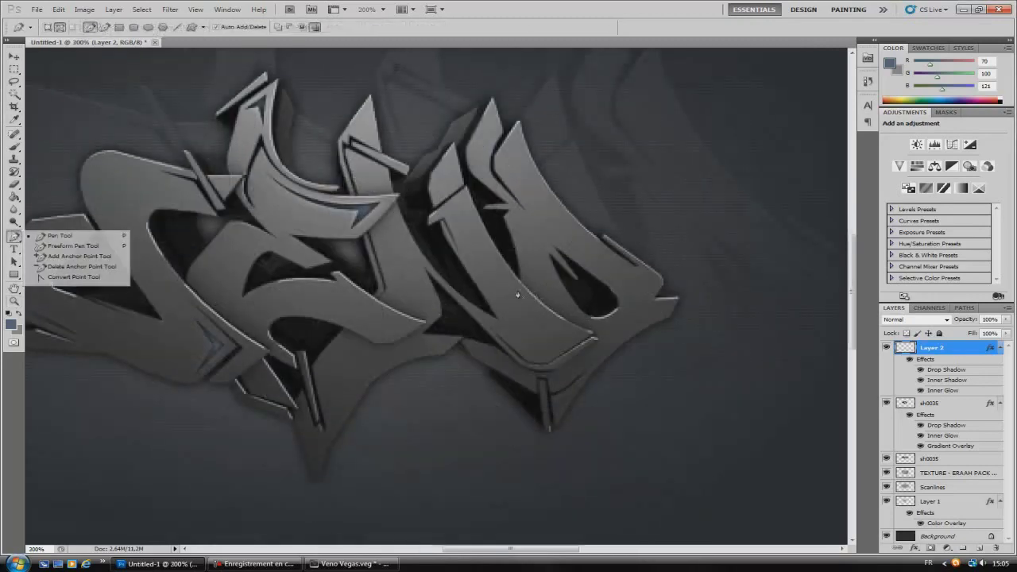
right_click(577, 335)
Erase stray accent paint and trace a path along the letter top
click(14, 184)
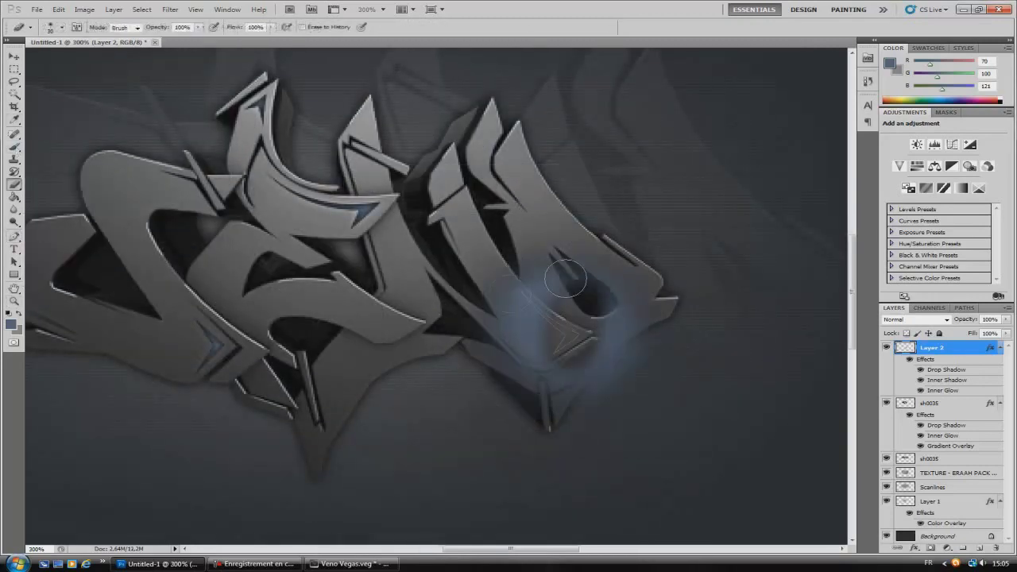
right_click(14, 236)
click(55, 233)
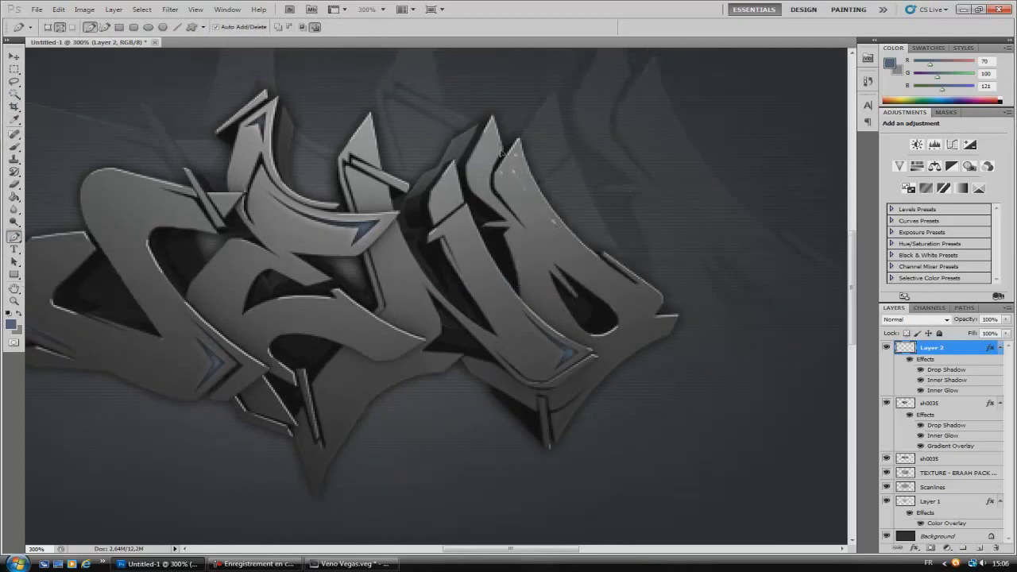
scroll(501, 167, up, 1)
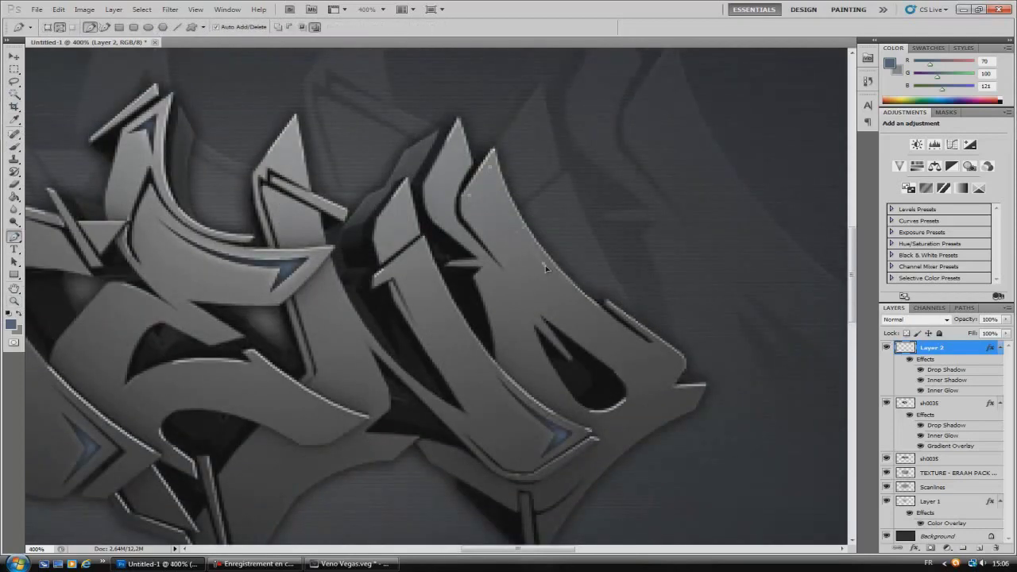
right_click(504, 224)
click(546, 331)
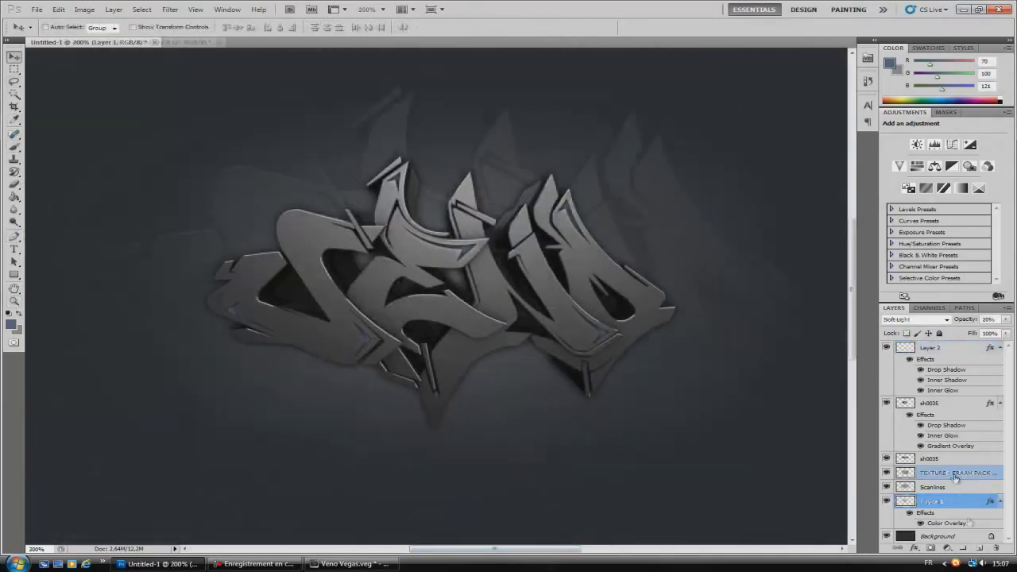
Fill two added circular selections above and below the letters with blue, then grow the letter selection
click(57, 26)
drag(259, 156, 291, 187)
drag(291, 376, 329, 413)
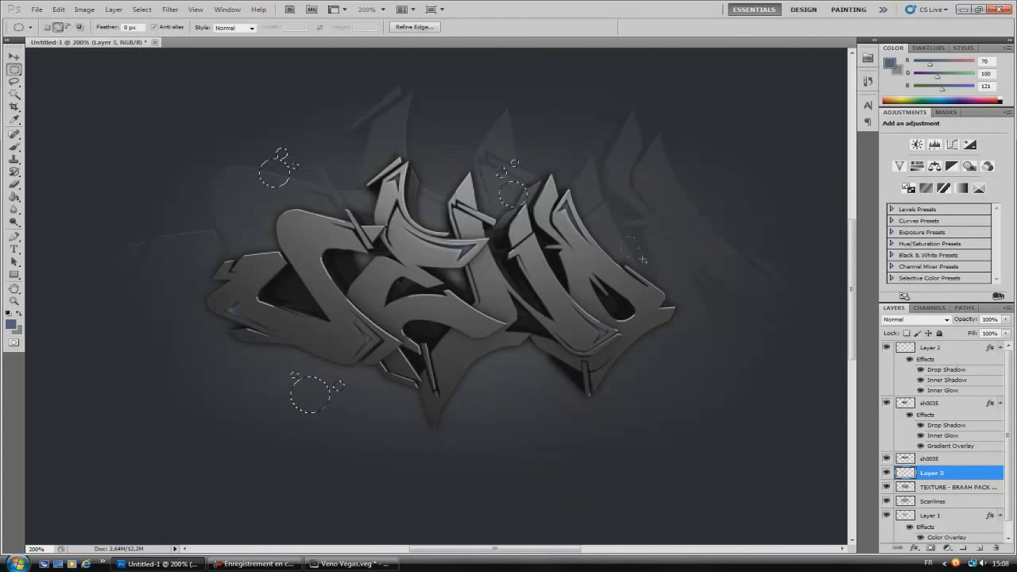
click(13, 197)
click(310, 394)
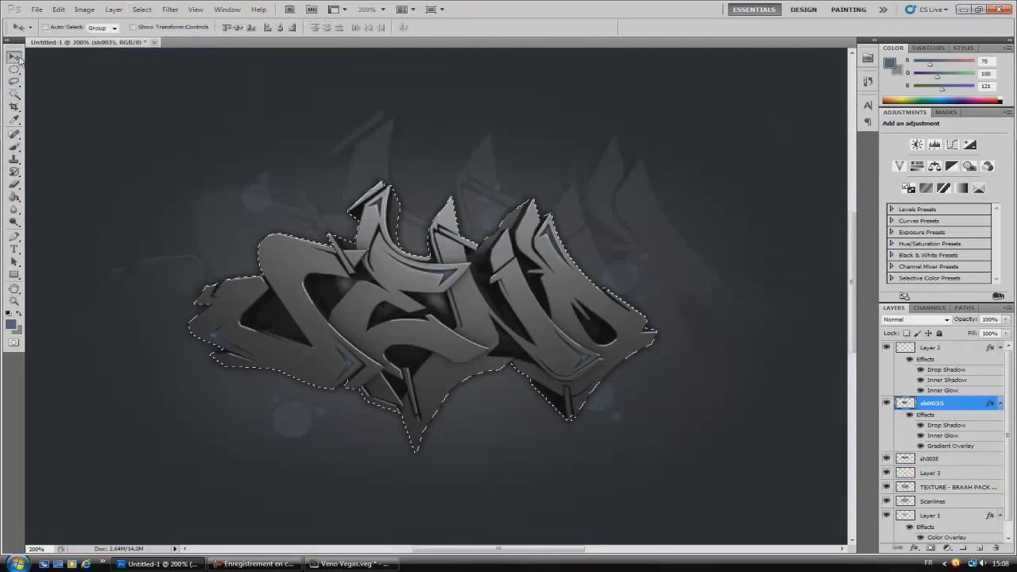
click(141, 9)
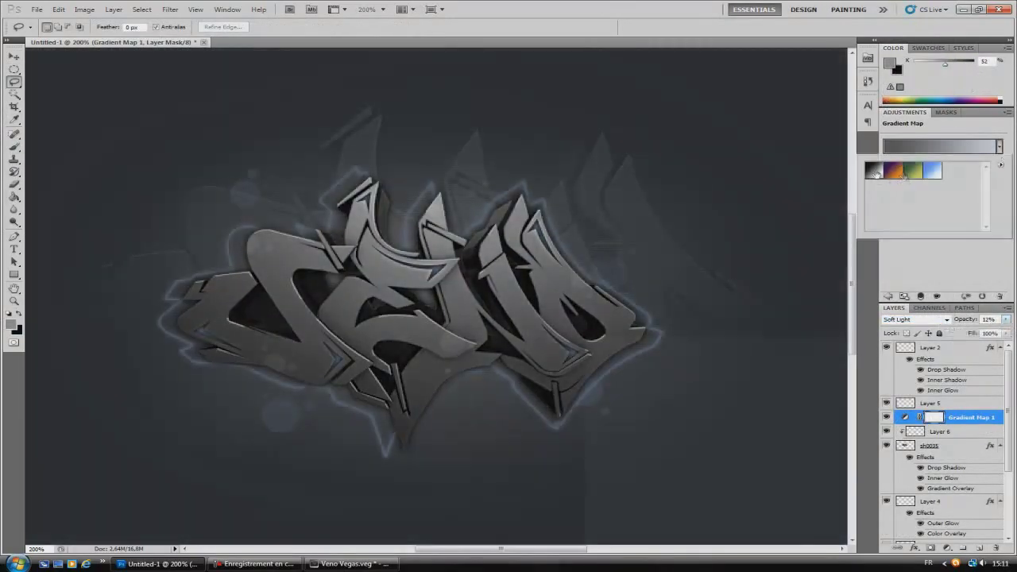
Add a black-to-white Gradient Map adjustment layer
click(874, 171)
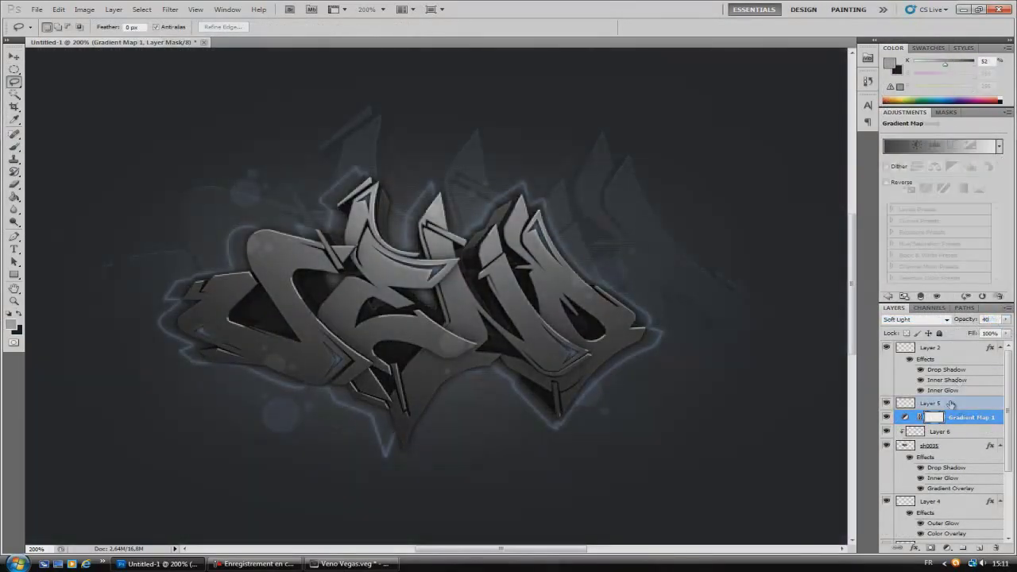